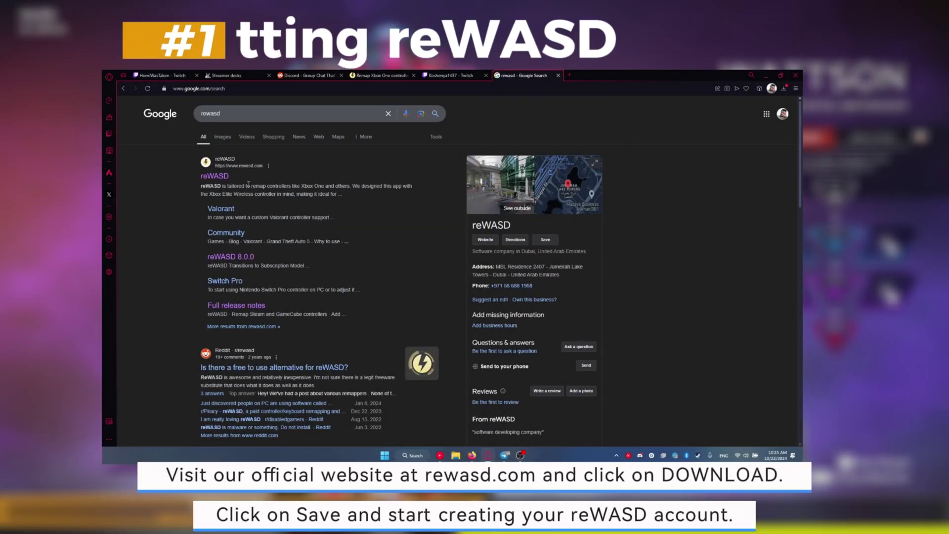
# - Open rewasd.com from the Google results and start the reWASD download
pyautogui.click(249, 226)
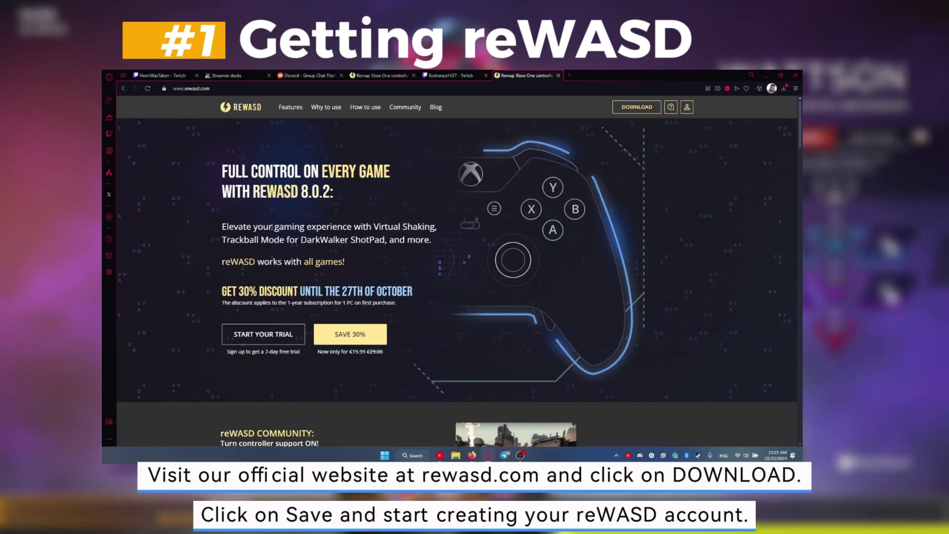
pyautogui.click(629, 106)
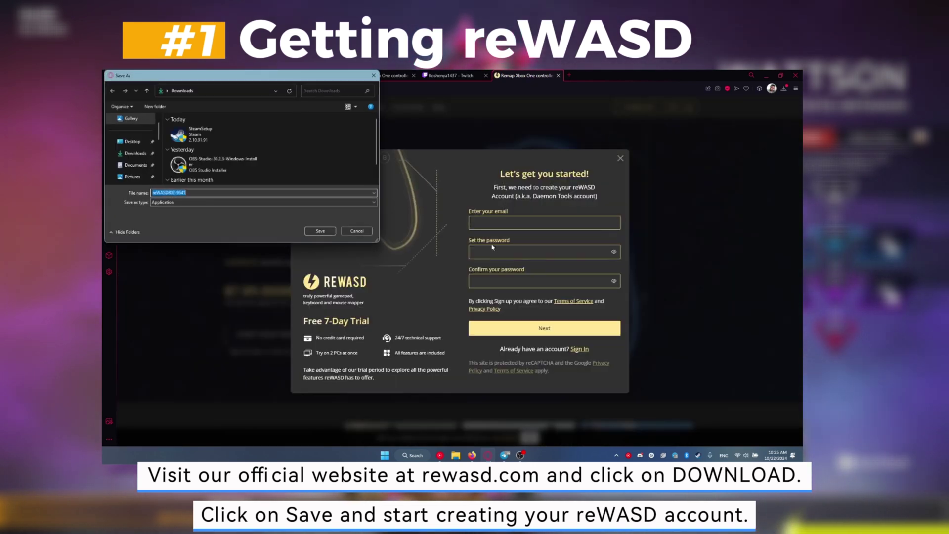
# - Save the reWASD installer to Downloads and enter the account email, password and confirmation
pyautogui.click(320, 231)
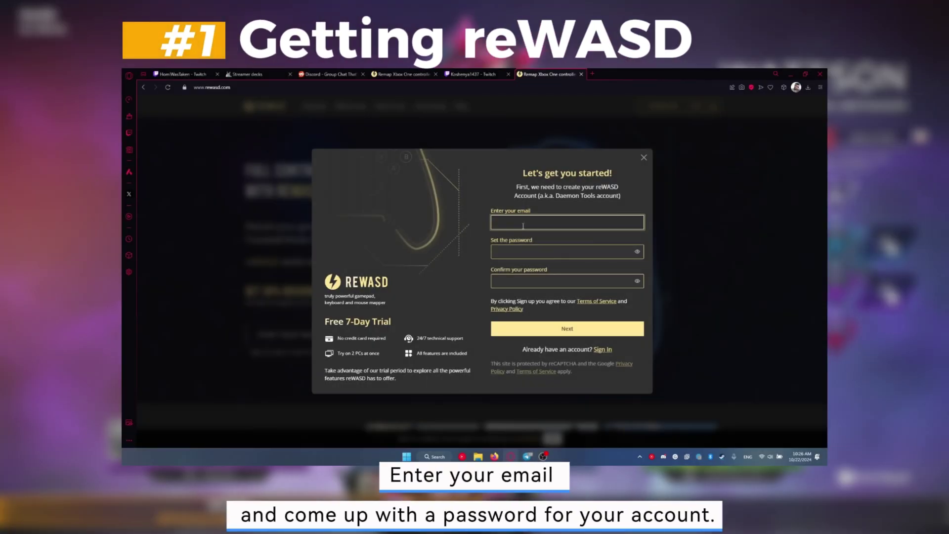
pyautogui.click(502, 223)
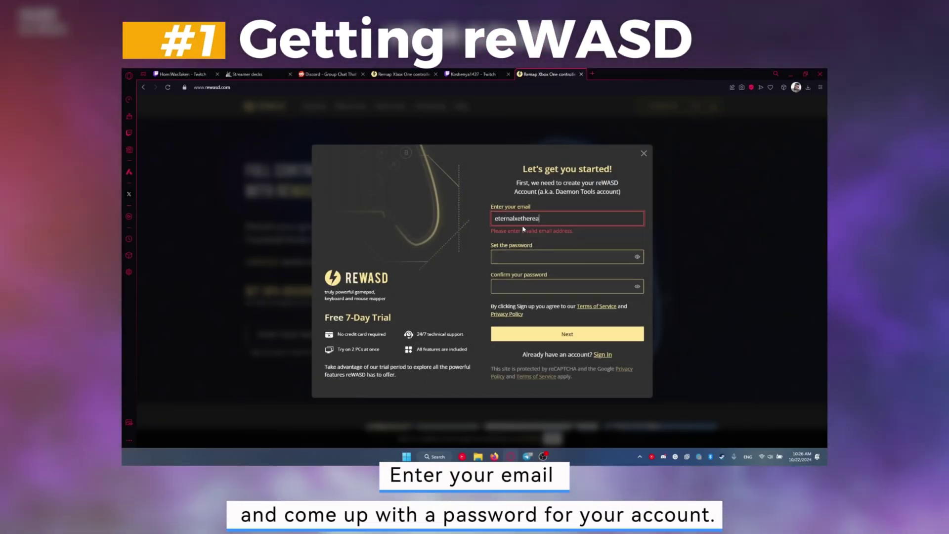
pyautogui.press('Tab')
pyautogui.write('*******')
pyautogui.press('Tab')
pyautogui.write('******')
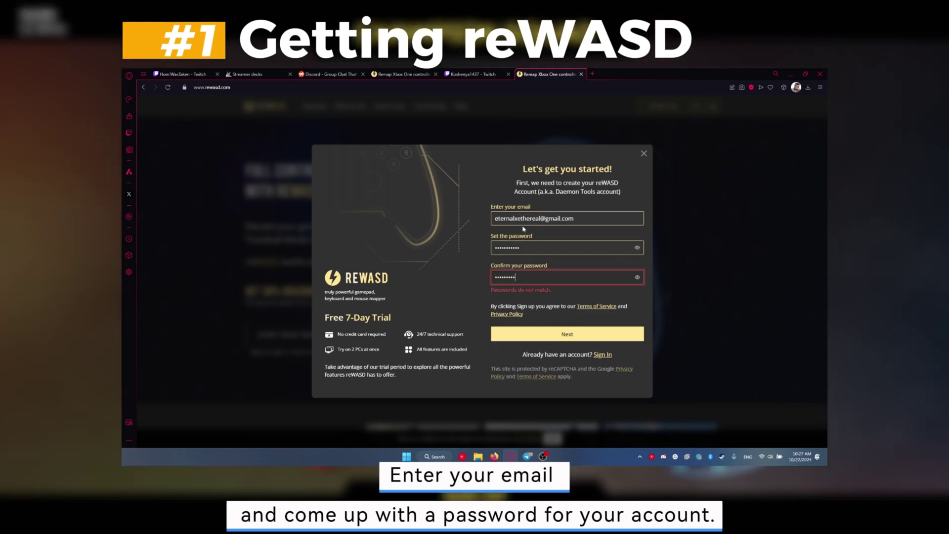
pyautogui.write('**')
# - Submit the registration and acknowledge the activation-link notice
pyautogui.click(549, 326)
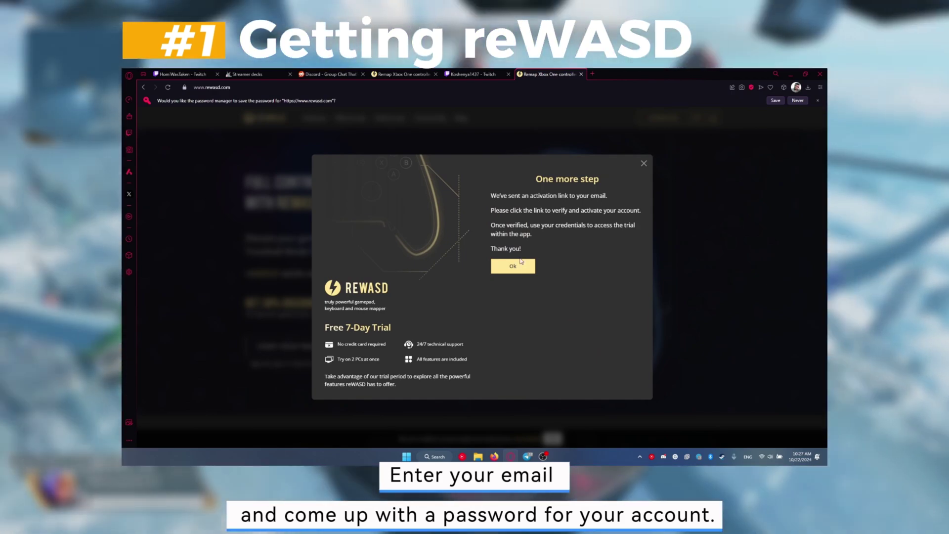
pyautogui.rightClick(509, 271)
pyautogui.click(509, 269)
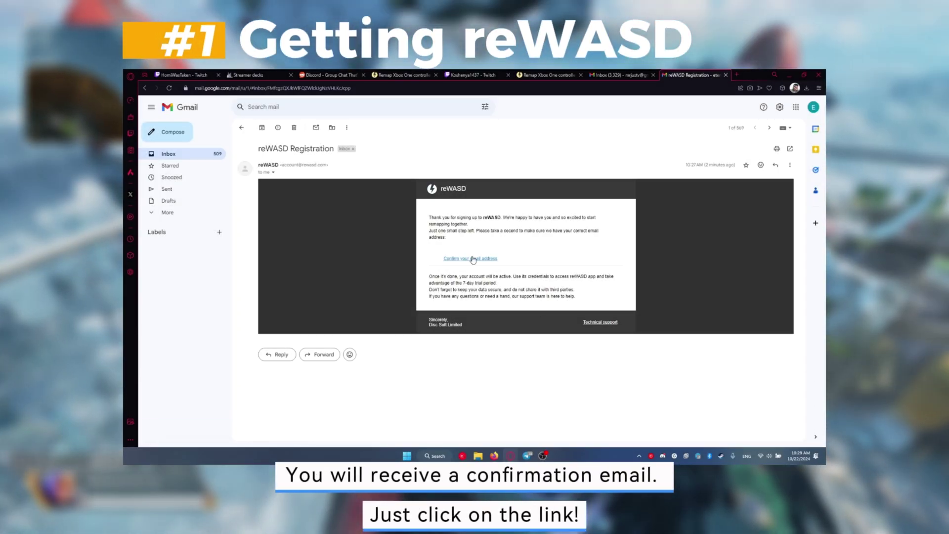
# - Confirm the email address from the reWASD Registration email and go to the account page
pyautogui.click(474, 258)
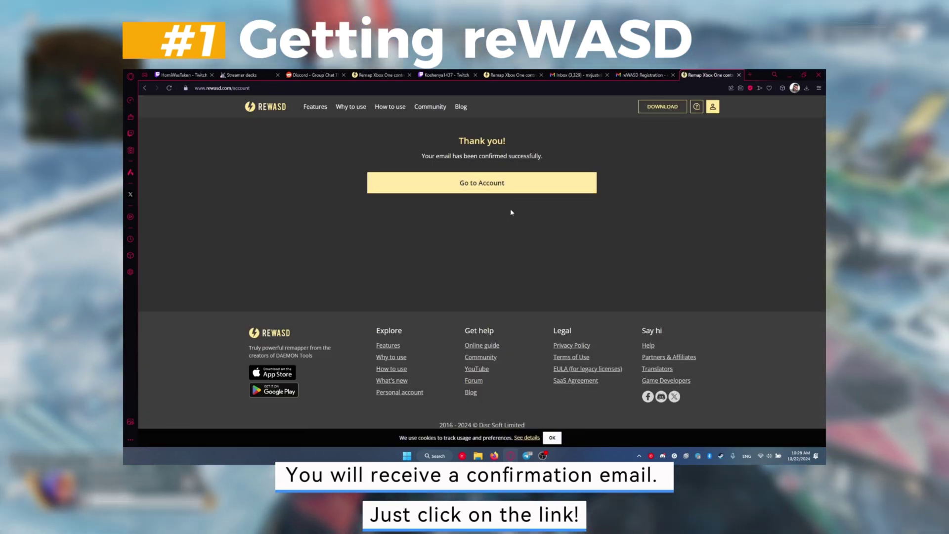
pyautogui.click(502, 187)
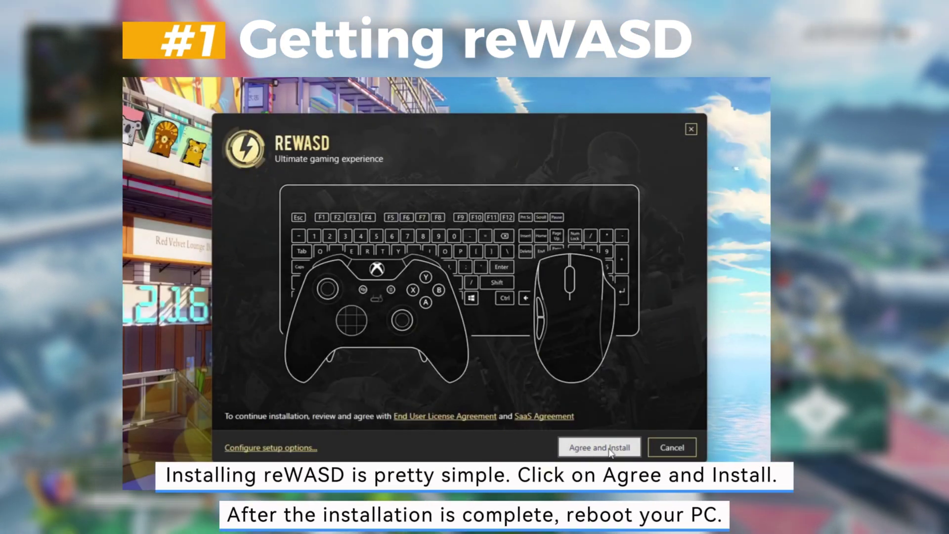
# - Accept the license agreements and install reWASD
pyautogui.click(576, 451)
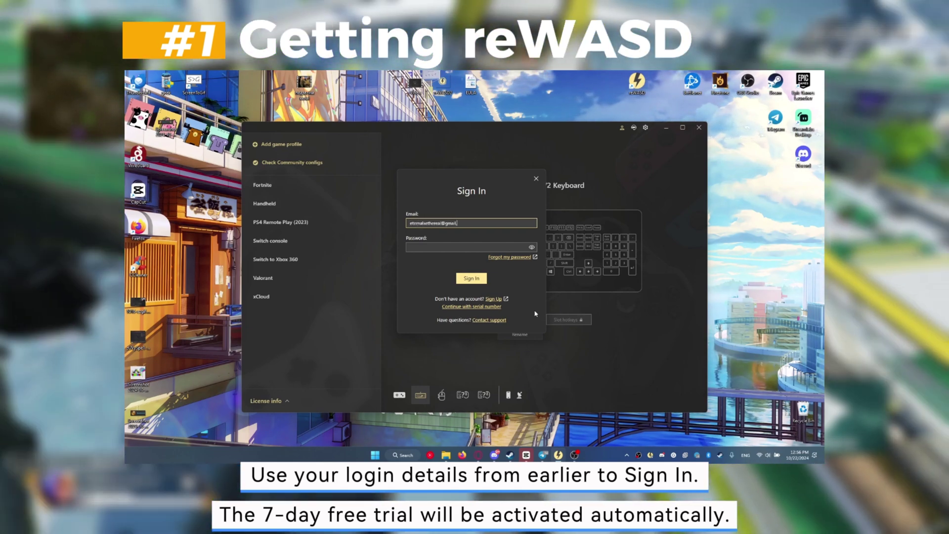
# - Complete the account email, enter the password and sign in to reWASD
pyautogui.write('om')
pyautogui.press('Tab')
pyautogui.write('•••••••••••')
pyautogui.press('Return')
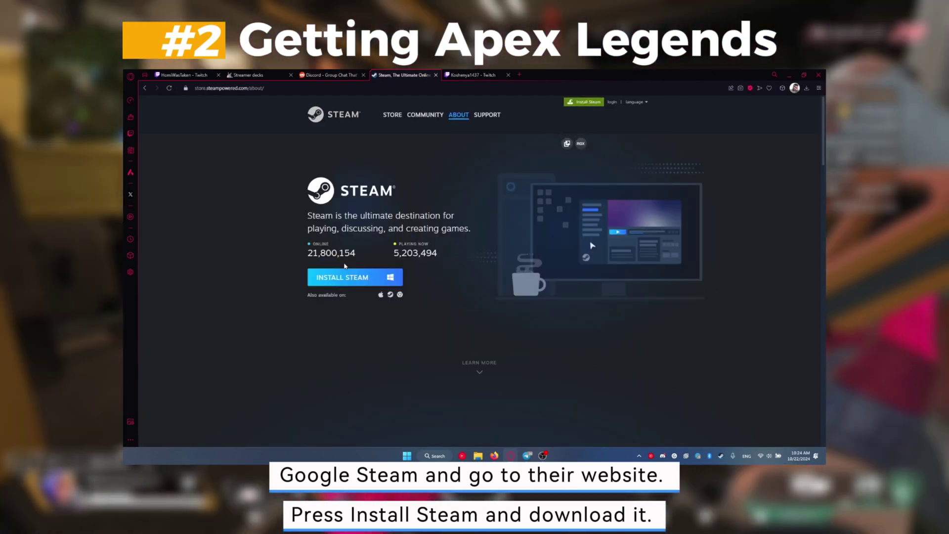
# - Download SteamSetup to the Downloads folder from the Steam website
pyautogui.click(356, 278)
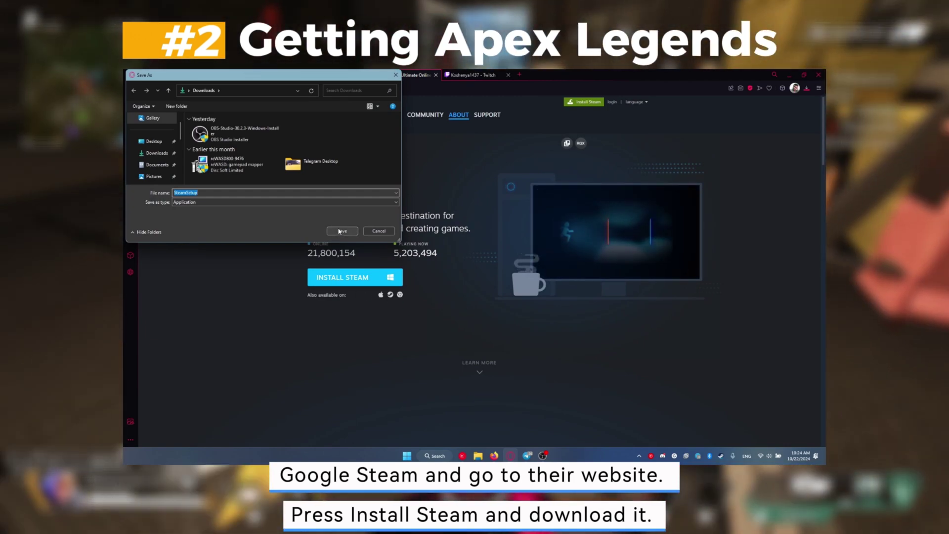
pyautogui.press('Return')
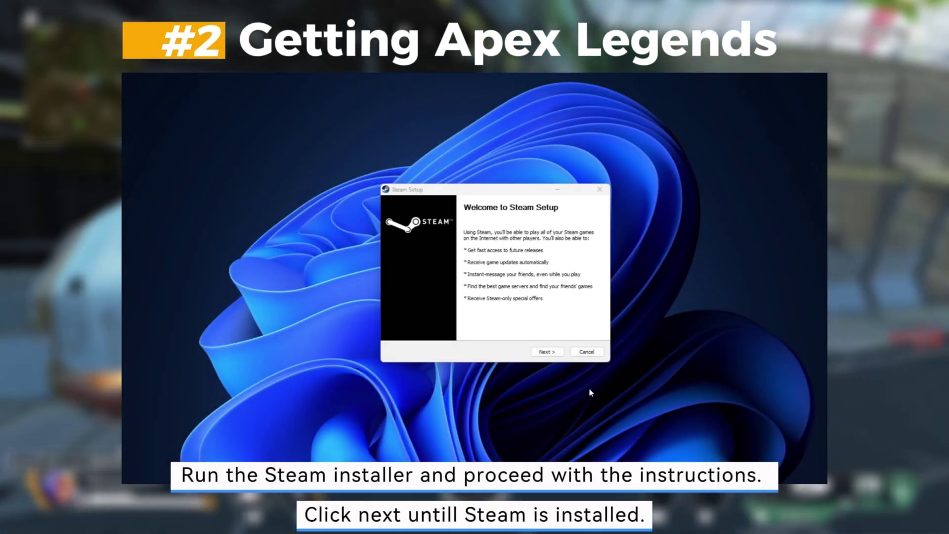
# - Install Steam to the default C:\Program Files (x86)\Steam folder and launch it
pyautogui.click(547, 351)
pyautogui.click(545, 352)
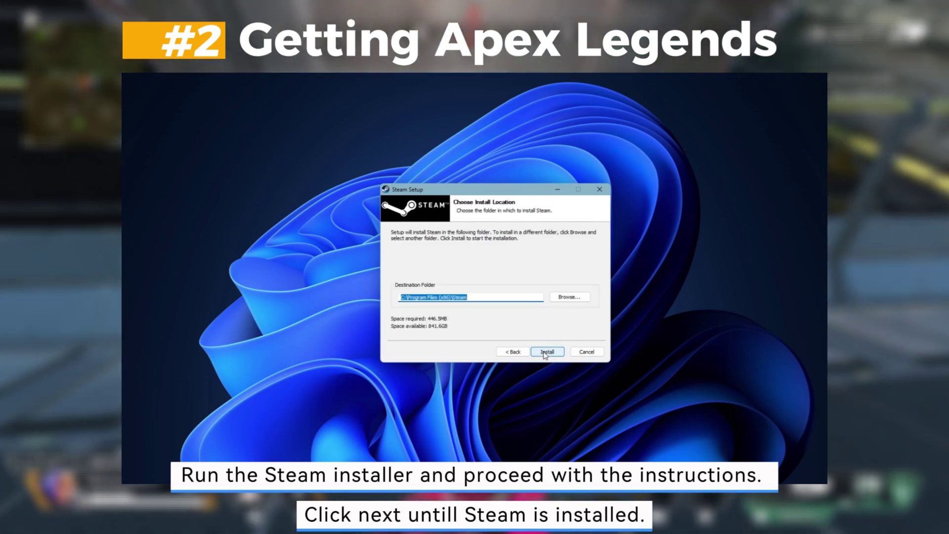
pyautogui.click(547, 351)
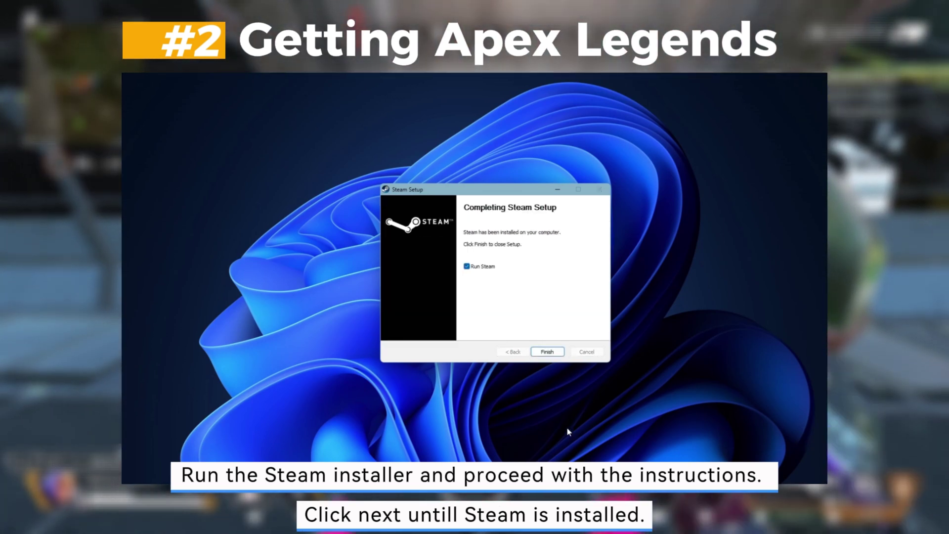
pyautogui.click(559, 354)
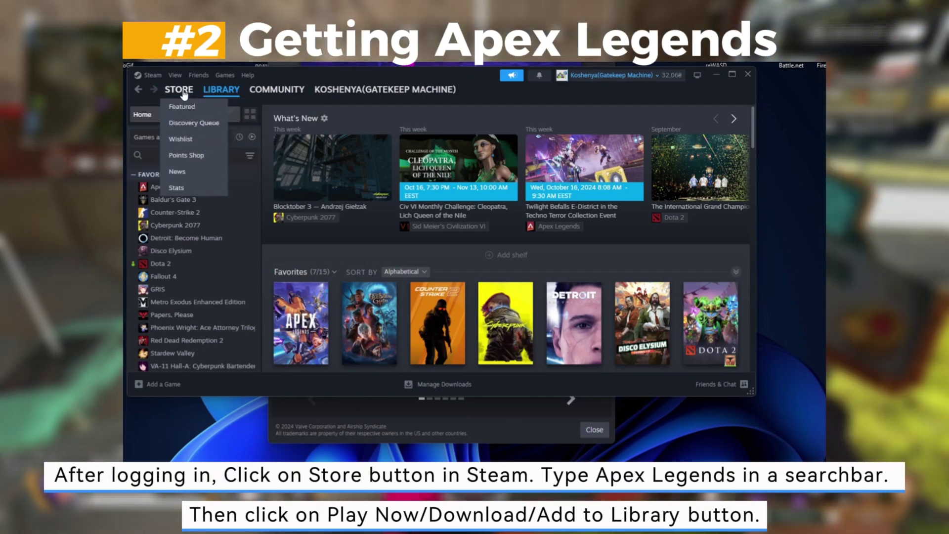
# - Search the Steam store for 'Ape' and open the Apex Legends™ store page
pyautogui.click(179, 89)
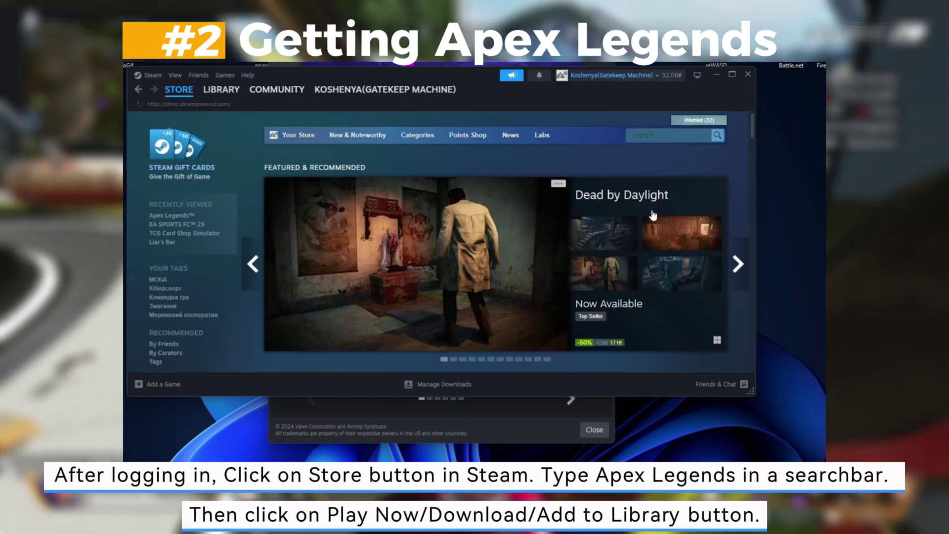
pyautogui.click(659, 135)
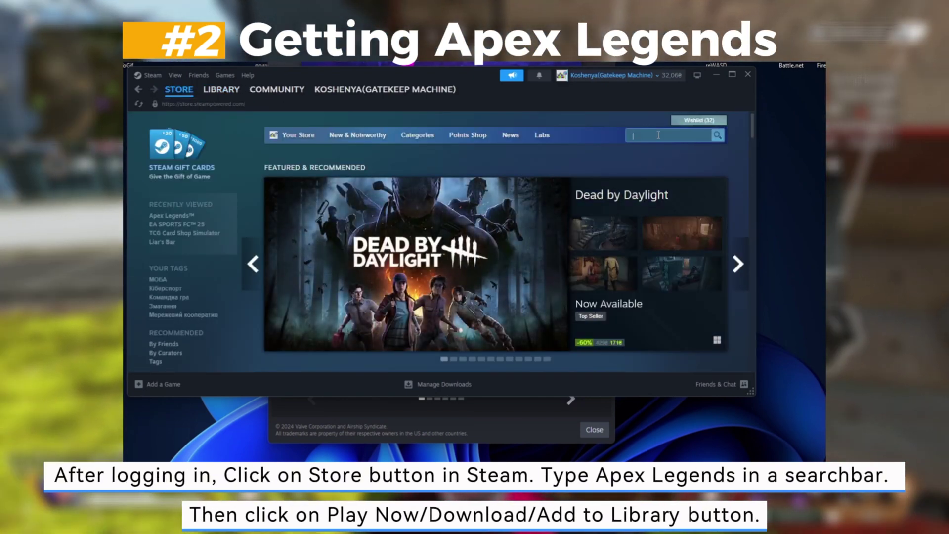
pyautogui.write('Apex')
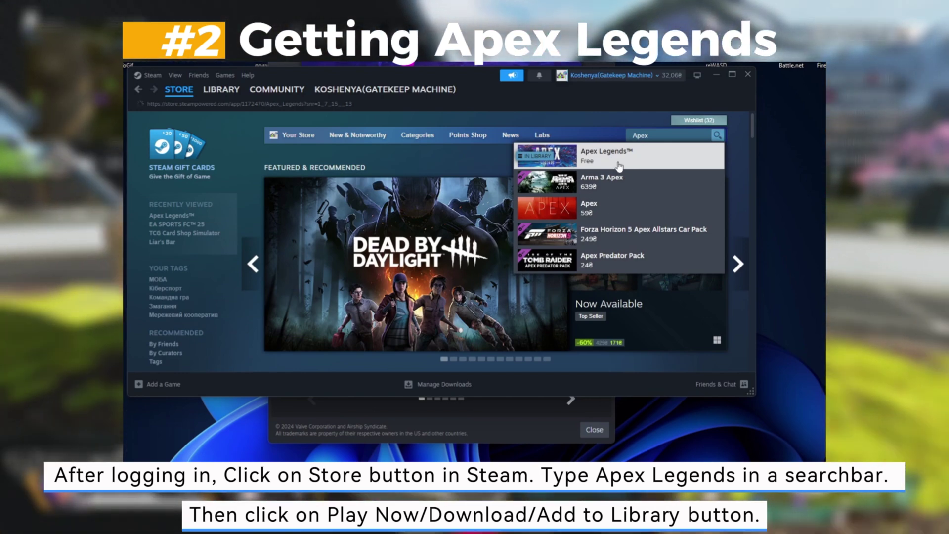
pyautogui.click(622, 165)
# - Install Apex Legends to the C: drive and accept its EULA
pyautogui.scroll(-5, 311, 286)
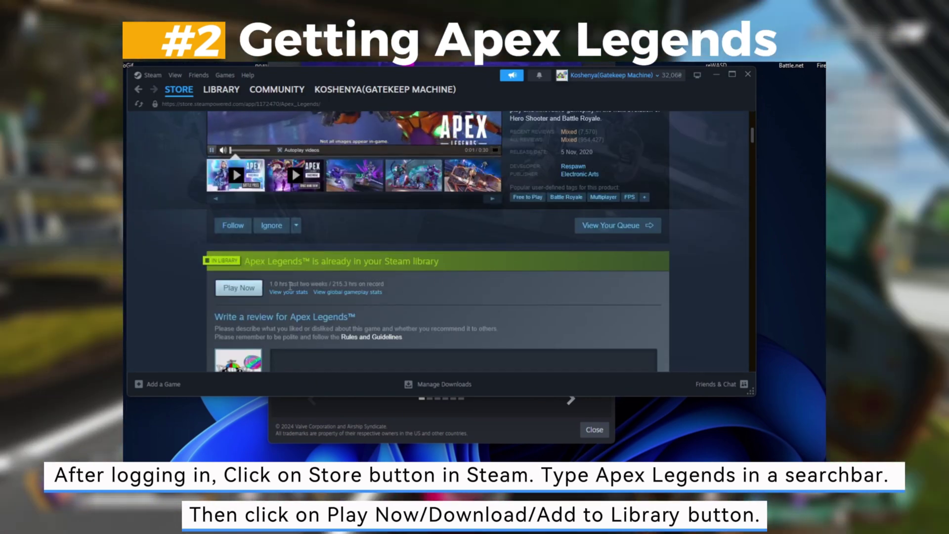
pyautogui.scroll(-4, 238, 287)
pyautogui.scroll(3, 237, 267)
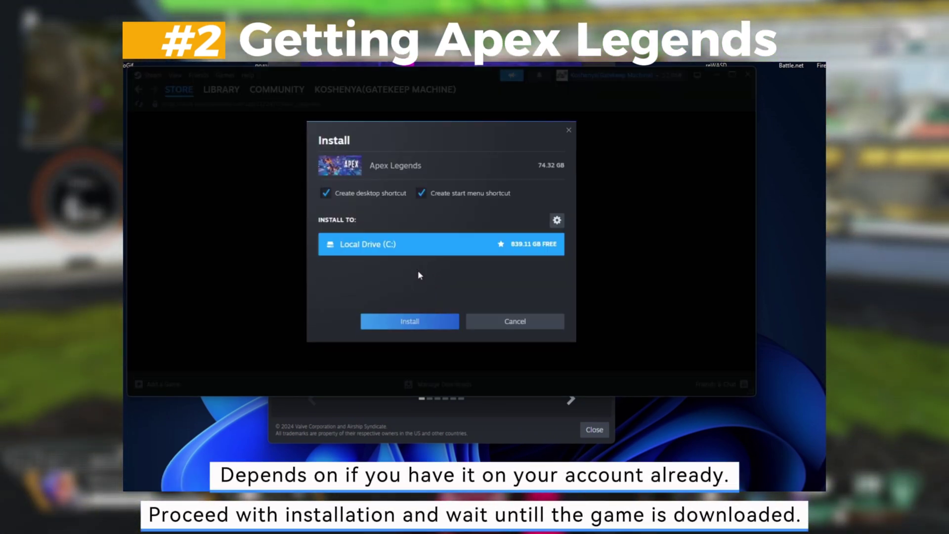
pyautogui.click(415, 322)
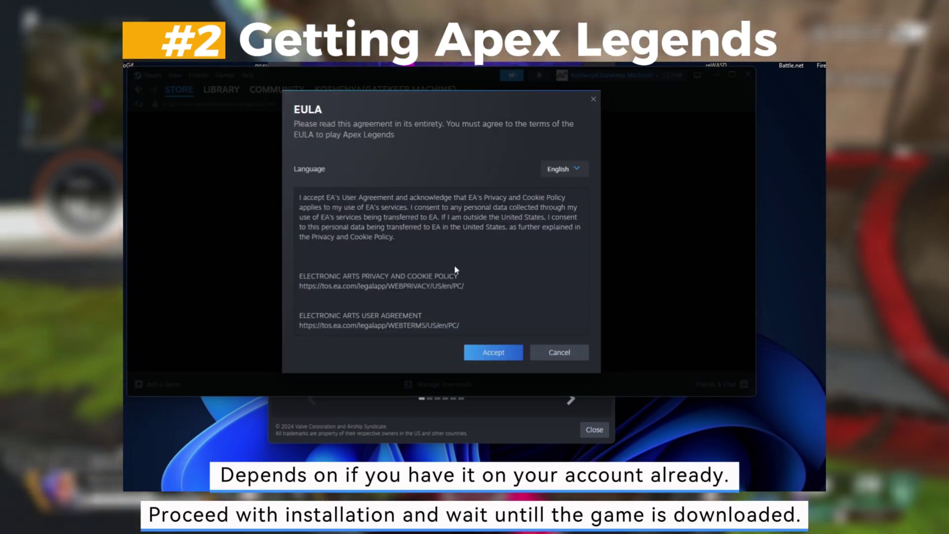
pyautogui.click(500, 352)
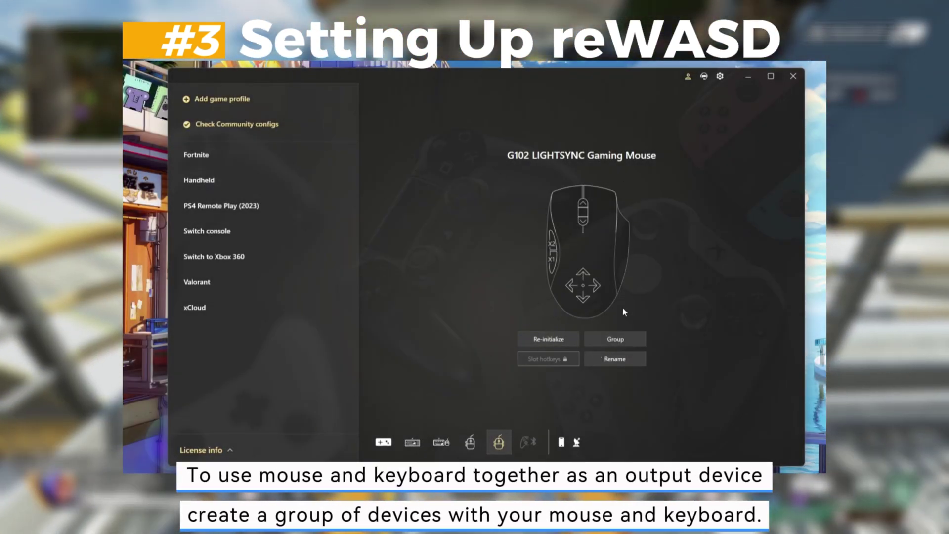
# - Group the G102 LIGHTSYNC Gaming Mouse with the Hator Skyfall TKL Pro keyboard and save the group
pyautogui.click(615, 339)
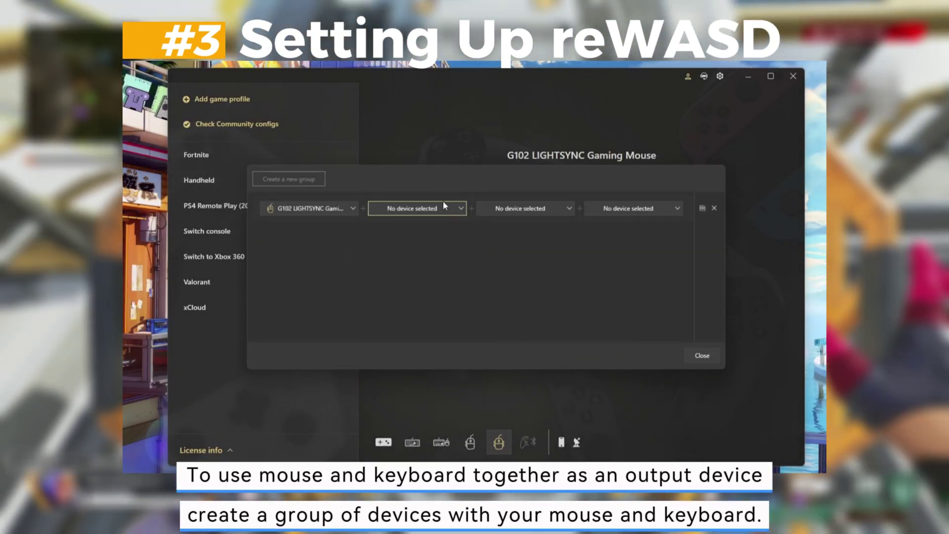
pyautogui.click(443, 207)
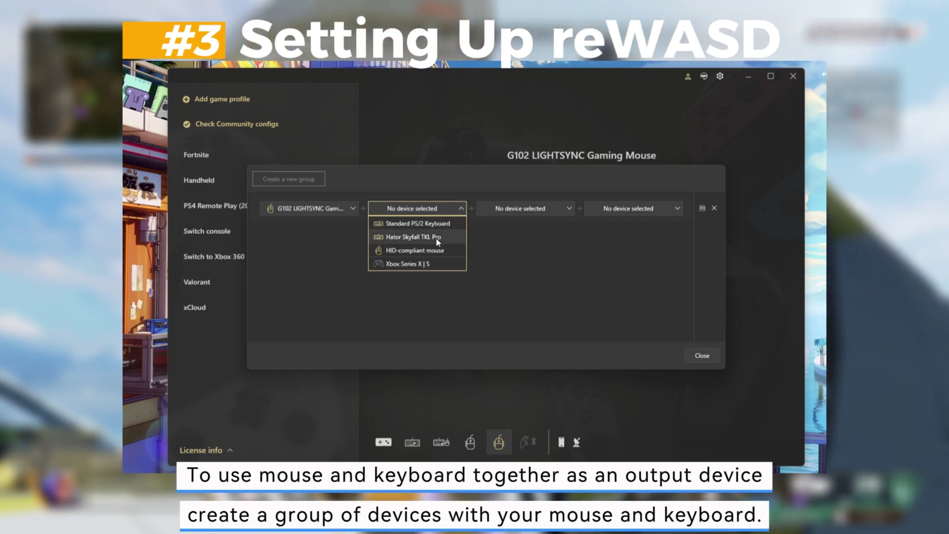
pyautogui.click(437, 239)
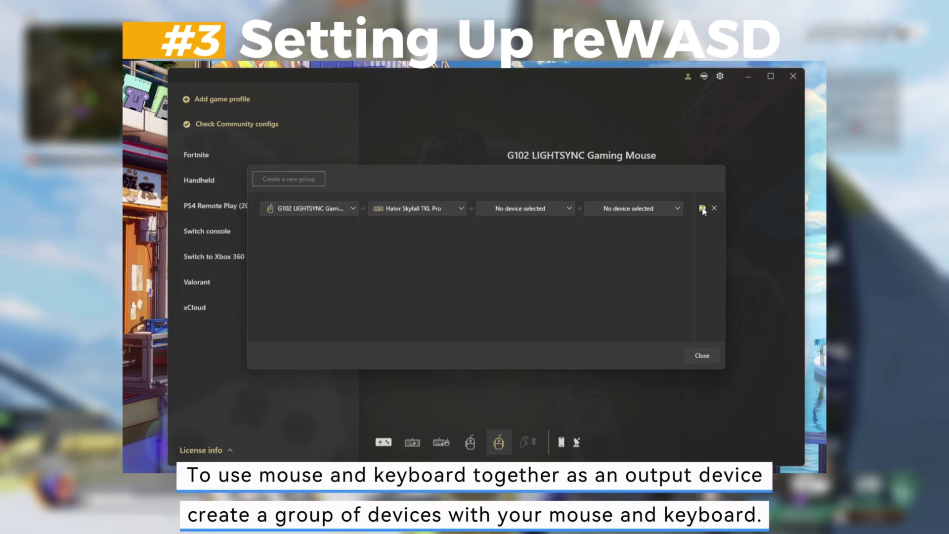
pyautogui.click(704, 208)
pyautogui.click(702, 356)
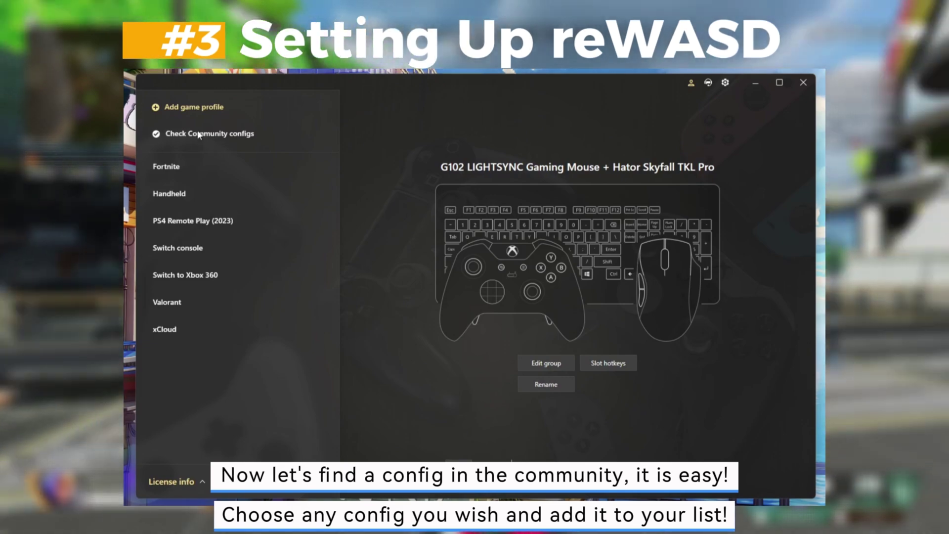
# - Search the community configs for 'Apex Legends' and browse the results
pyautogui.click(199, 134)
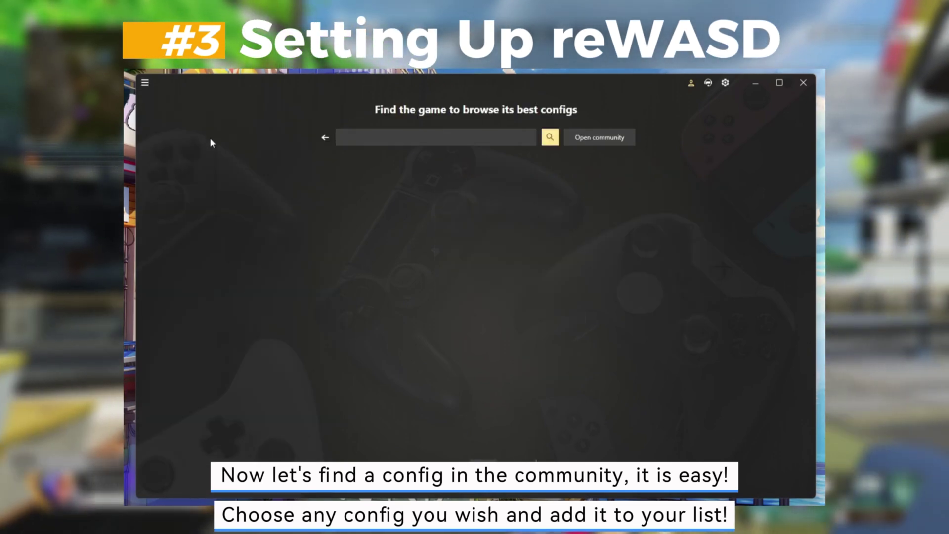
pyautogui.write('Ap')
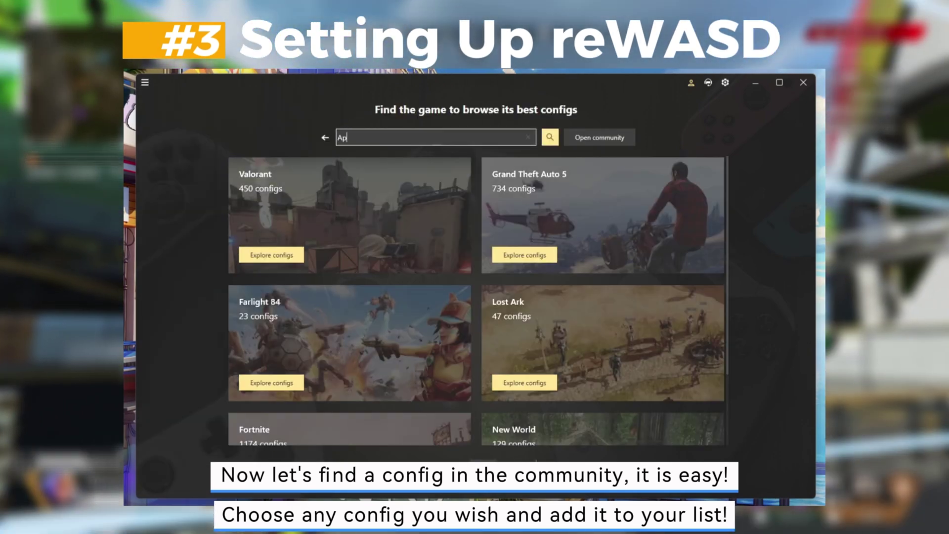
pyautogui.write('ex Legends')
pyautogui.click(414, 154)
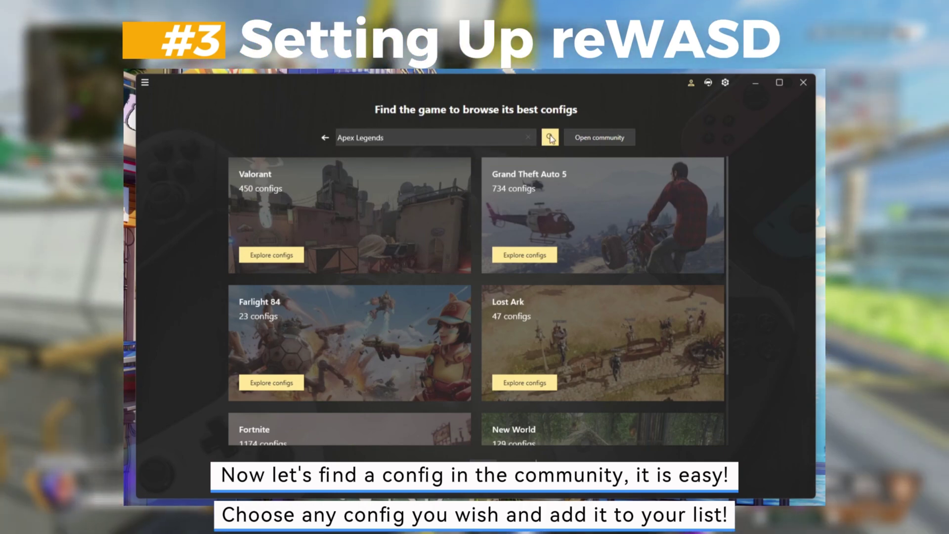
pyautogui.click(550, 138)
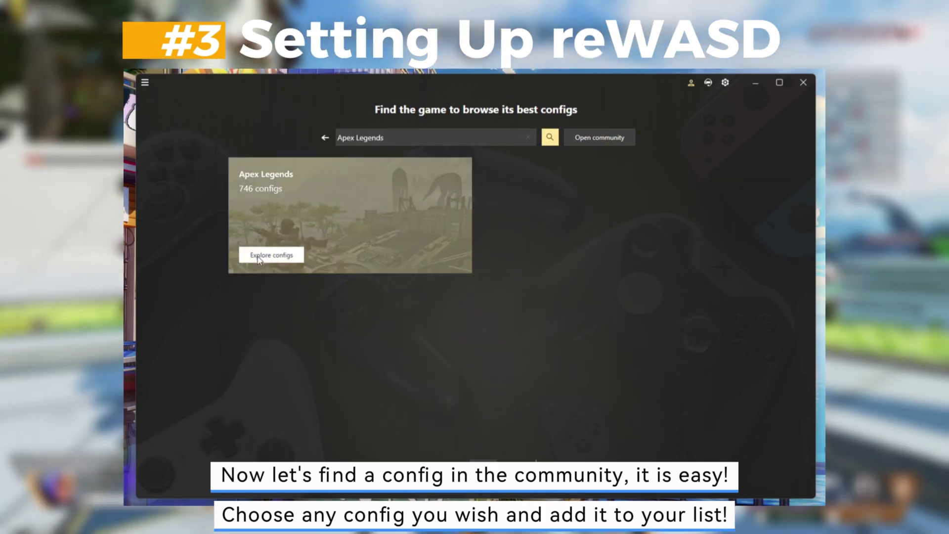
pyautogui.click(272, 255)
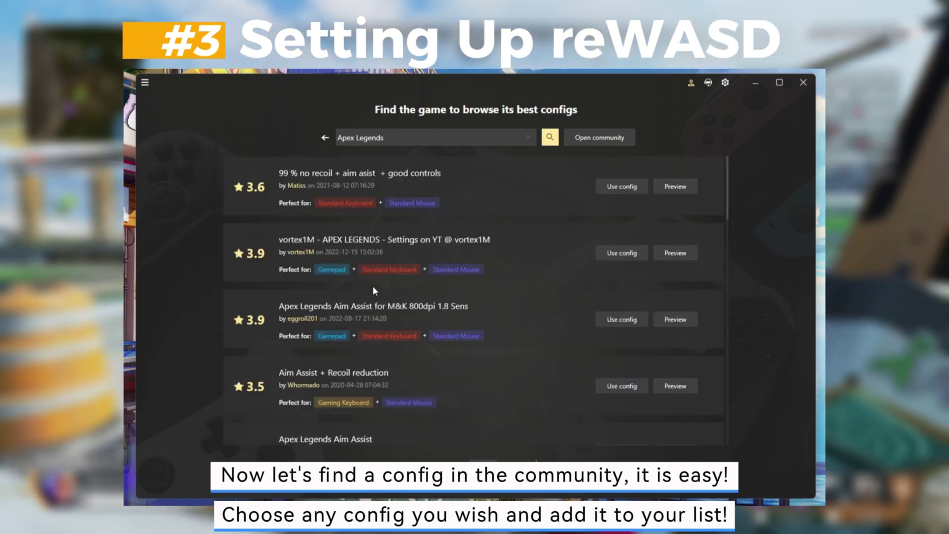
# - Import the vortex1M config as a new profile
pyautogui.scroll(-1, 373, 286)
pyautogui.scroll(-1, 372, 287)
pyautogui.scroll(1, 374, 295)
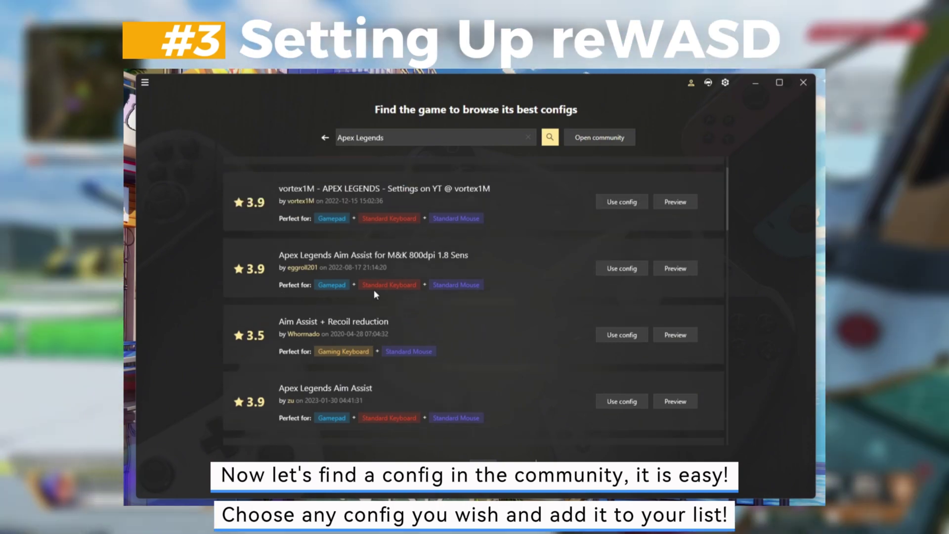
pyautogui.scroll(-1, 374, 295)
pyautogui.scroll(1, 374, 294)
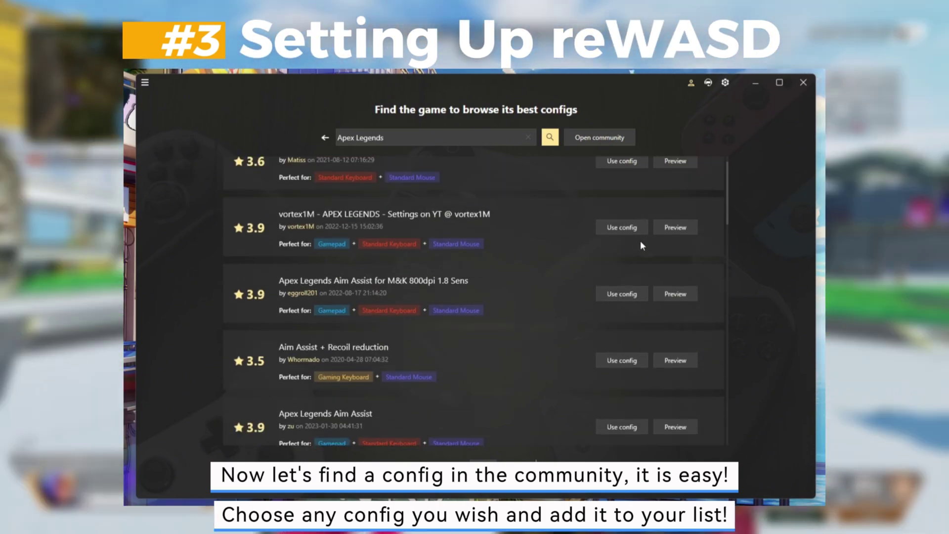
pyautogui.click(624, 227)
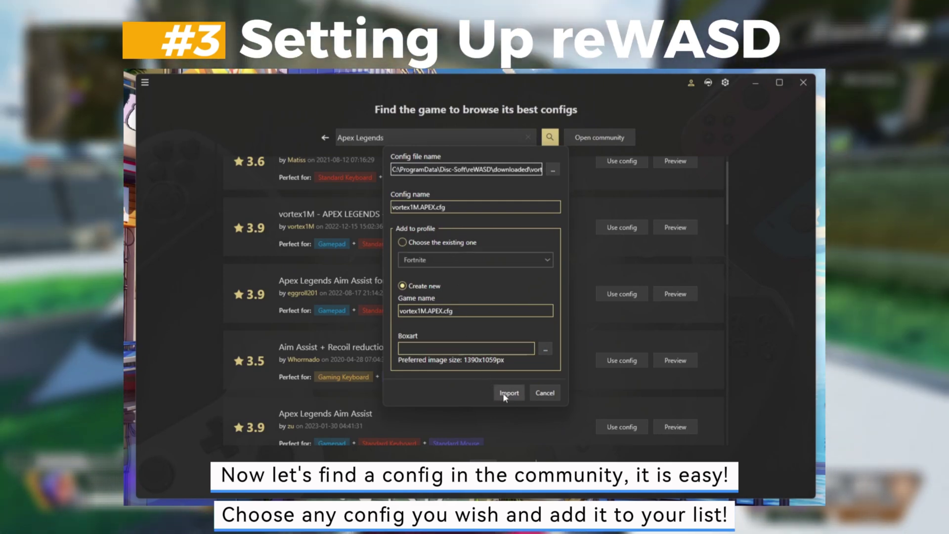
pyautogui.click(504, 394)
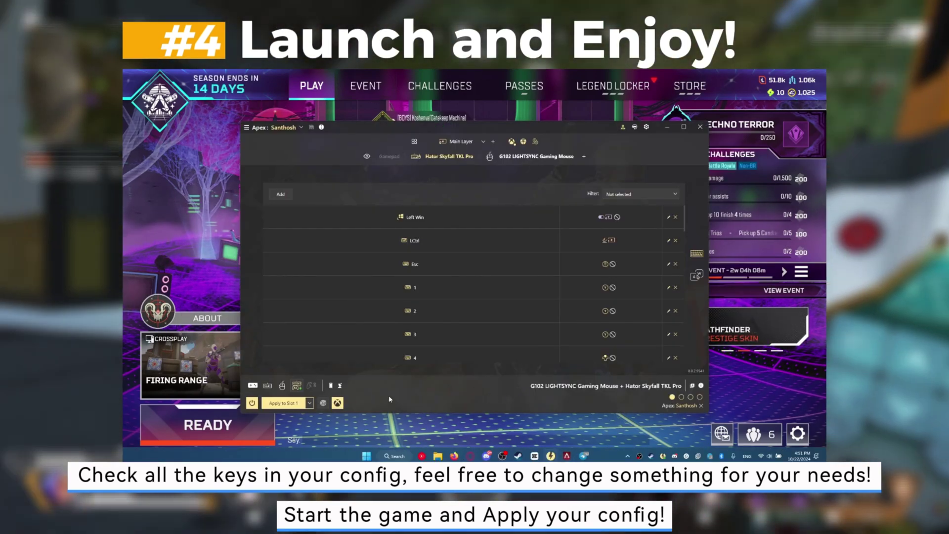
# - Apply the imported Apex config to Slot 1, then bring the Apex Legends lobby to the front
pyautogui.click(280, 404)
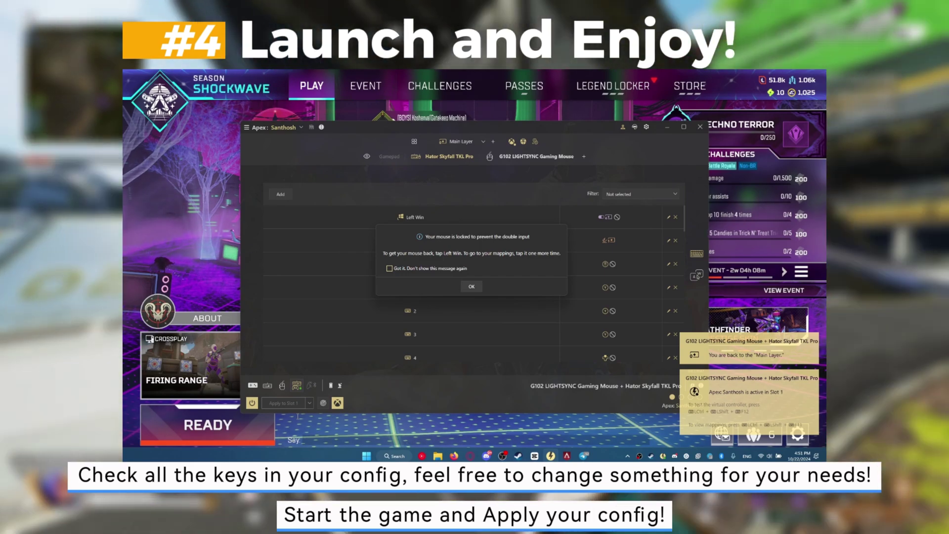
pyautogui.press('super')
pyautogui.press('super')
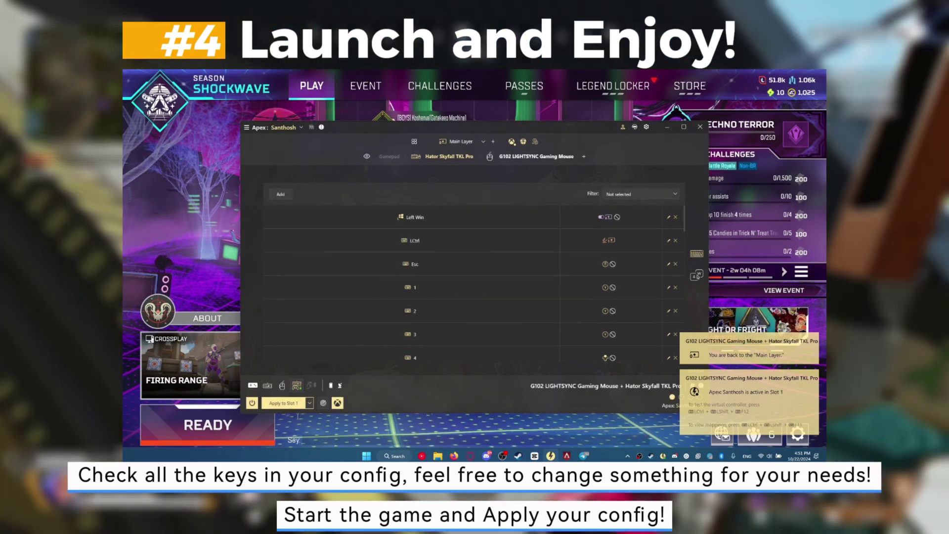
pyautogui.hotkey('alt', 'Tab')
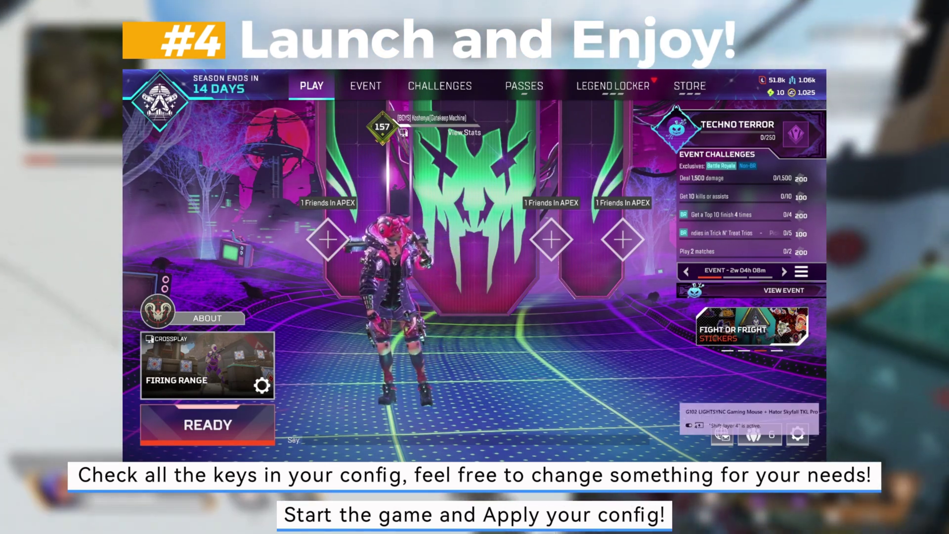
# - Queue into the Firing Range from the Apex Legends lobby
pyautogui.click(212, 428)
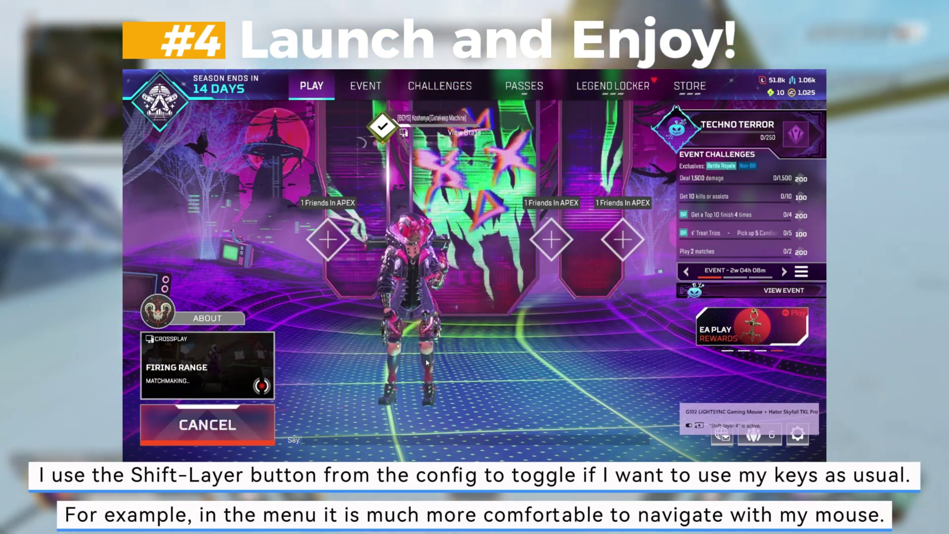